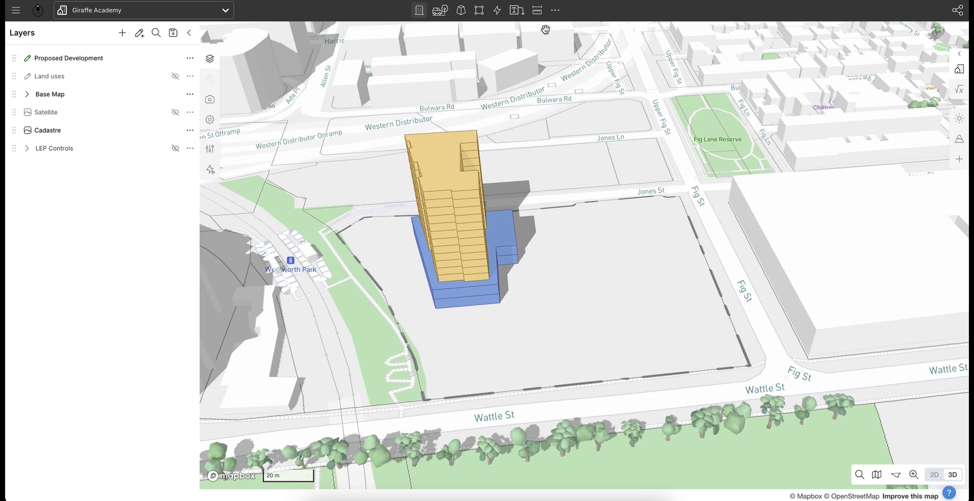
Step: Examine the existing tower and the vacant part of the site from several 3D angles
click(440, 10)
scroll(660, 264, up, 5)
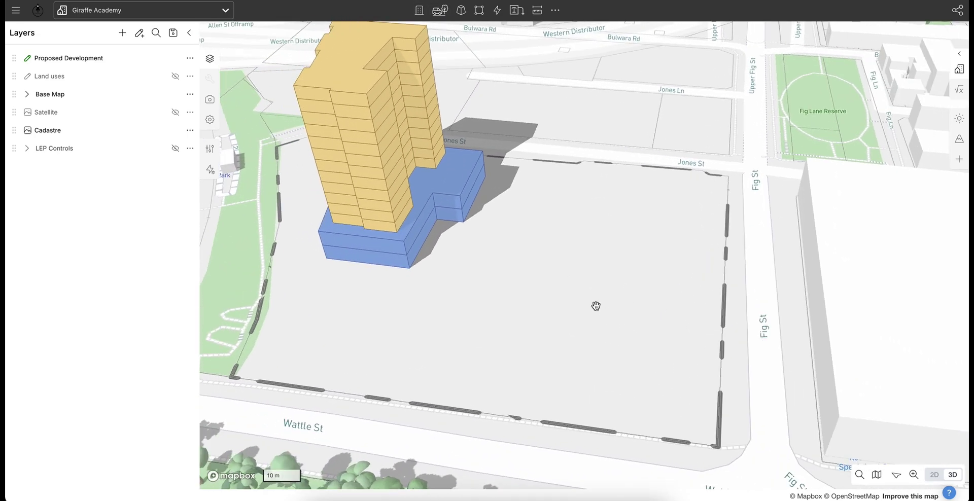
right_drag(607, 297, 629, 297)
scroll(641, 229, down, 1)
right_drag(622, 258, 670, 298)
right_drag(607, 260, 609, 269)
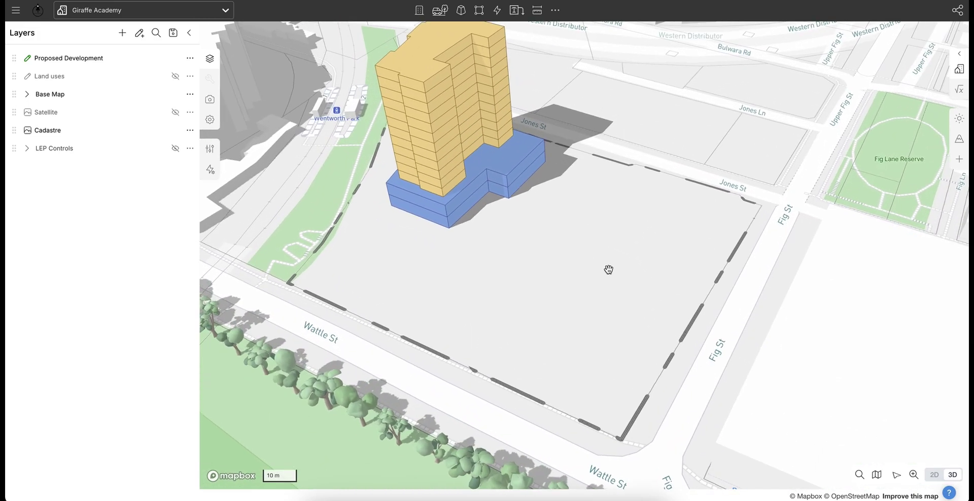
scroll(581, 234, down, 2)
mouse_move(595, 233)
right_down()
mouse_move(604, 240)
mouse_move(587, 253)
mouse_move(583, 233)
right_up()
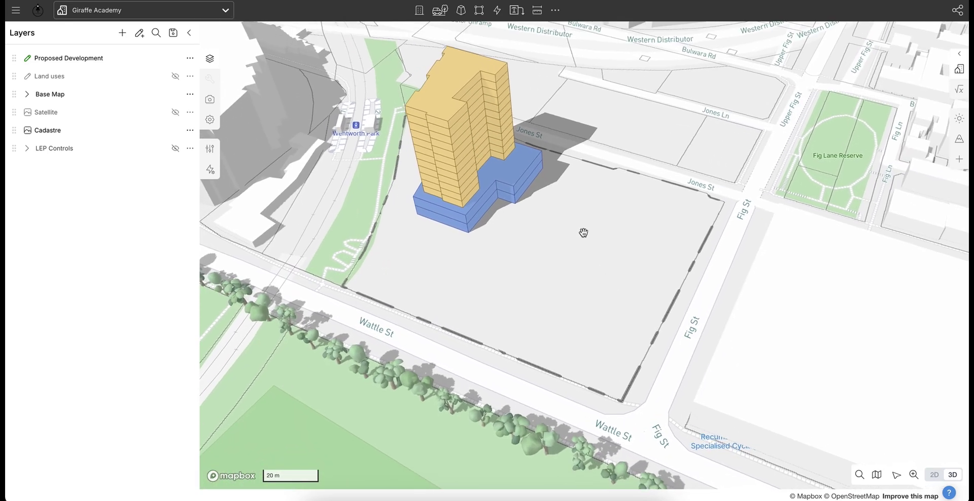
Step: In 2D plan view, draw a rectangle about 80.5 m by 34.9 m along the site's Fig St boundary
click(937, 477)
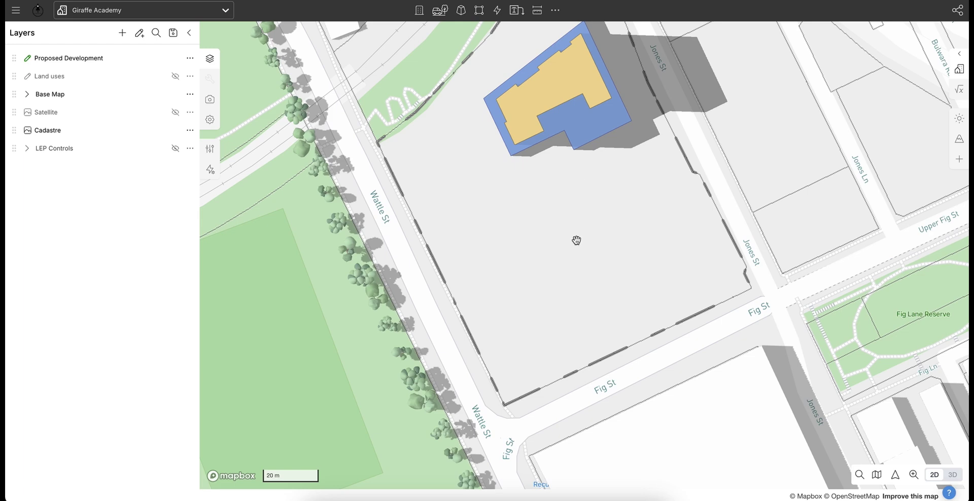
click(479, 10)
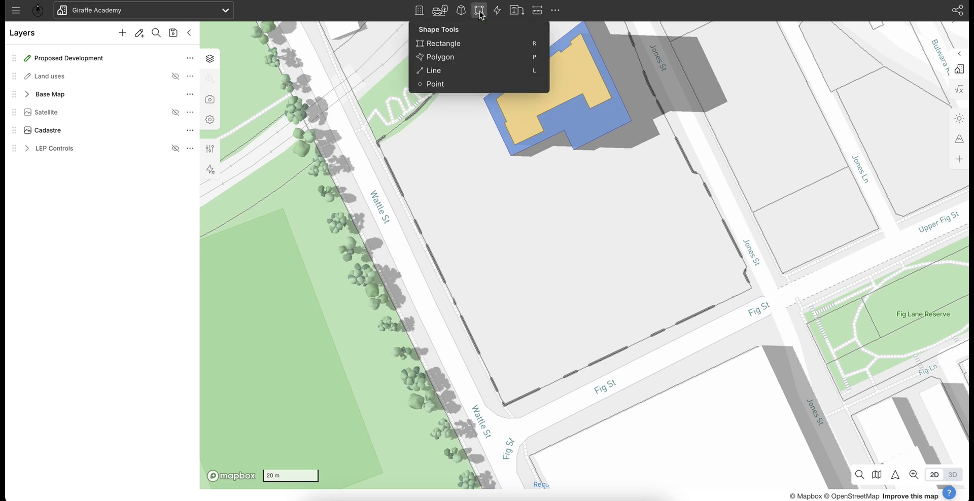
click(467, 45)
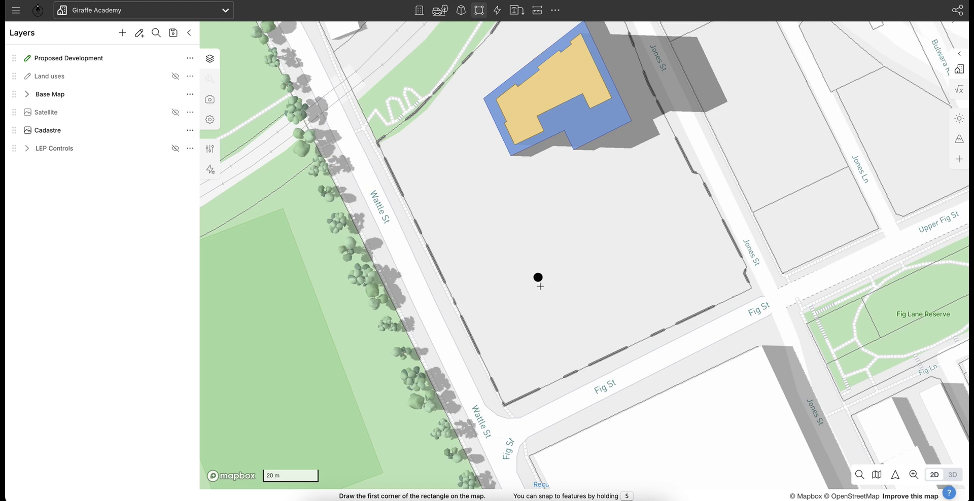
click(517, 374)
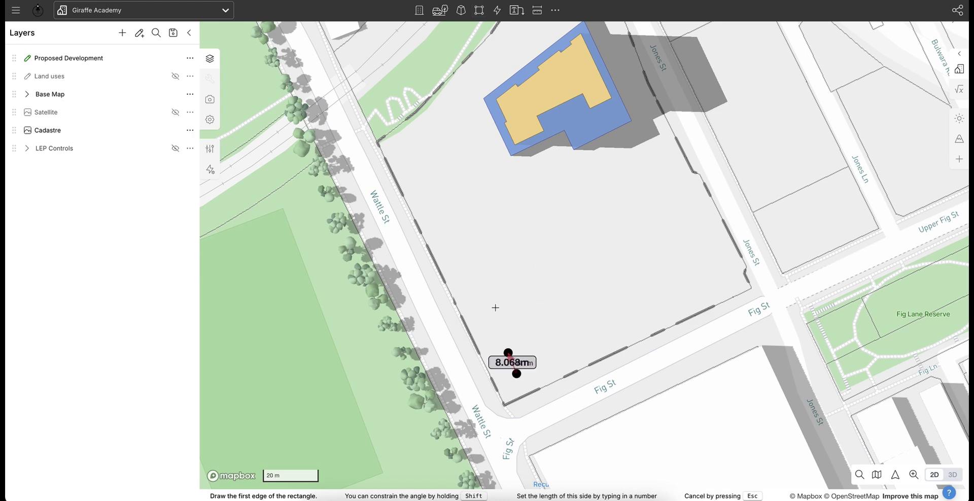
click(475, 286)
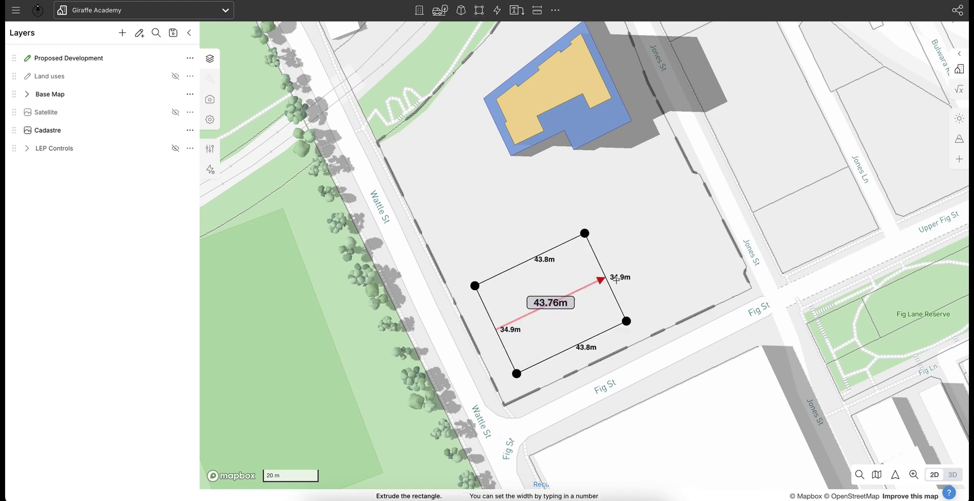
click(711, 263)
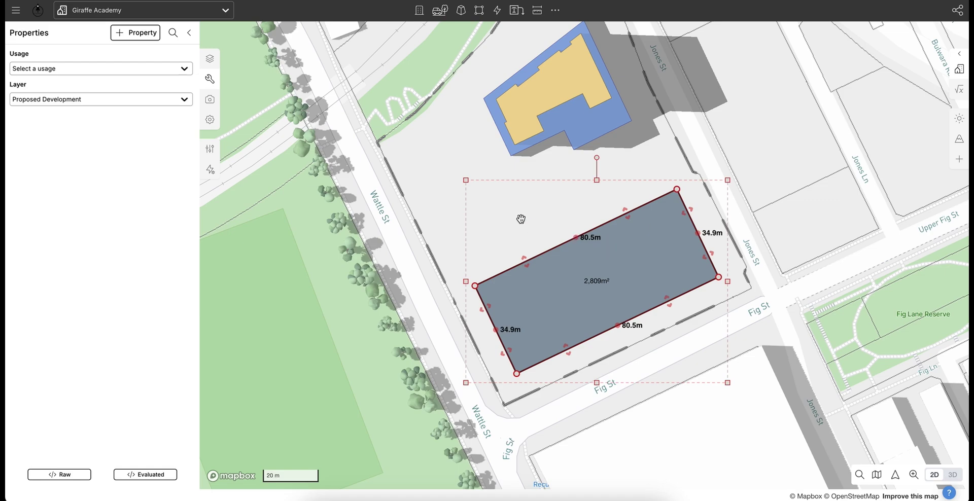
Step: Assign the Retail building section usage to the new rectangle
right_drag(513, 237, 596, 193)
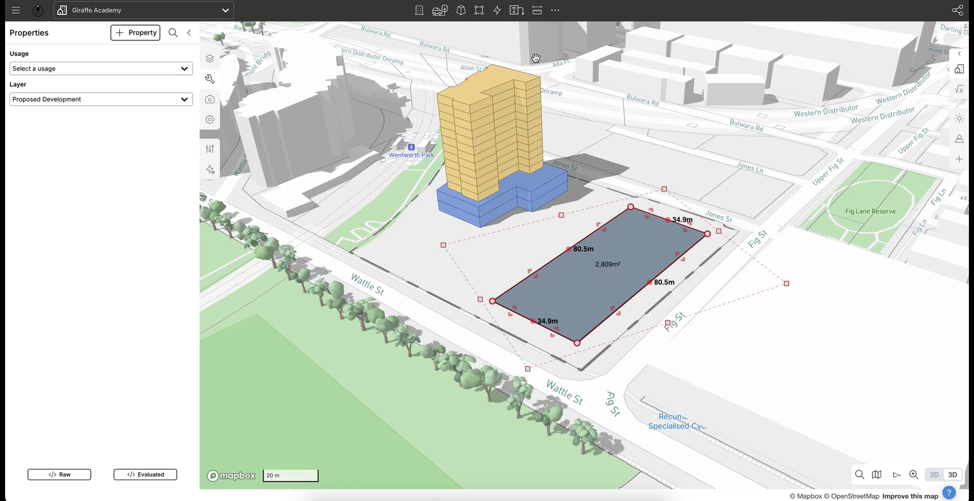
click(419, 11)
click(137, 68)
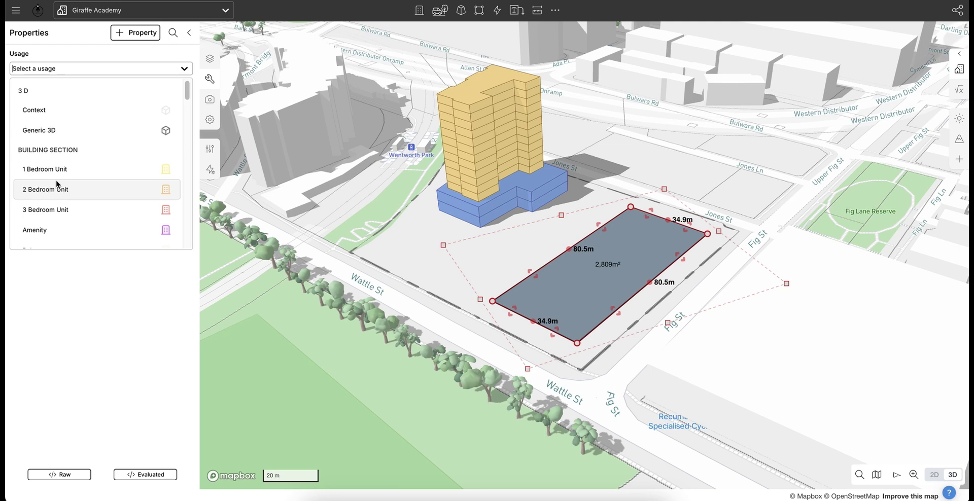
text(re)
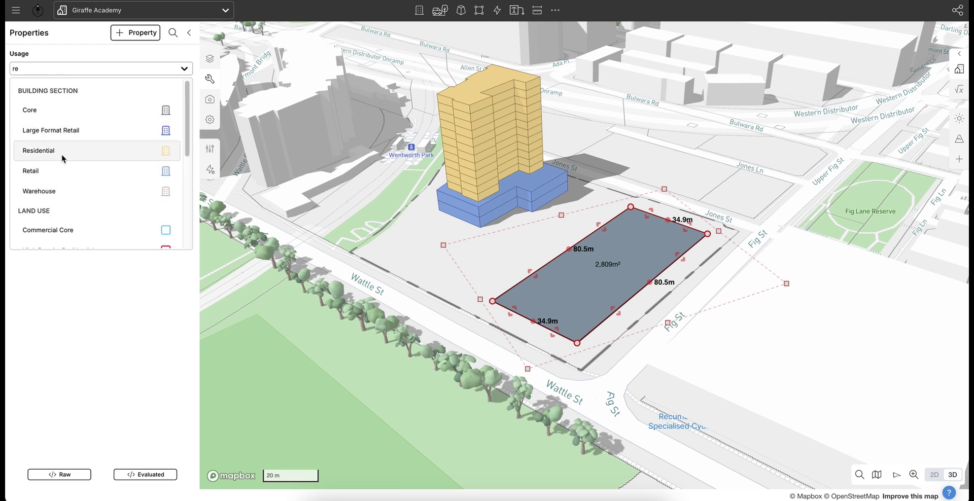
key(BackSpace)
text(et)
click(78, 131)
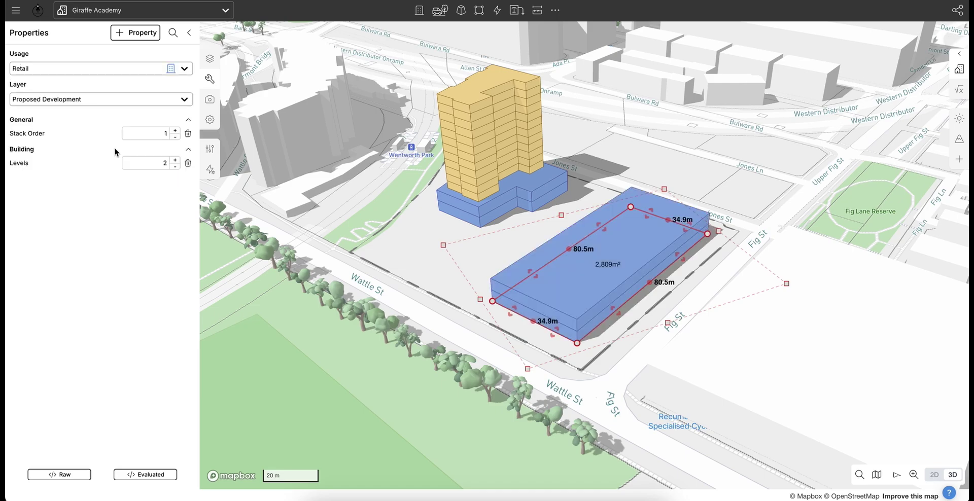
Step: Duplicate the new retail block in place so that the copy stacks on top of it
scroll(622, 210, up, 2)
right_drag(646, 252, 674, 247)
click(533, 250)
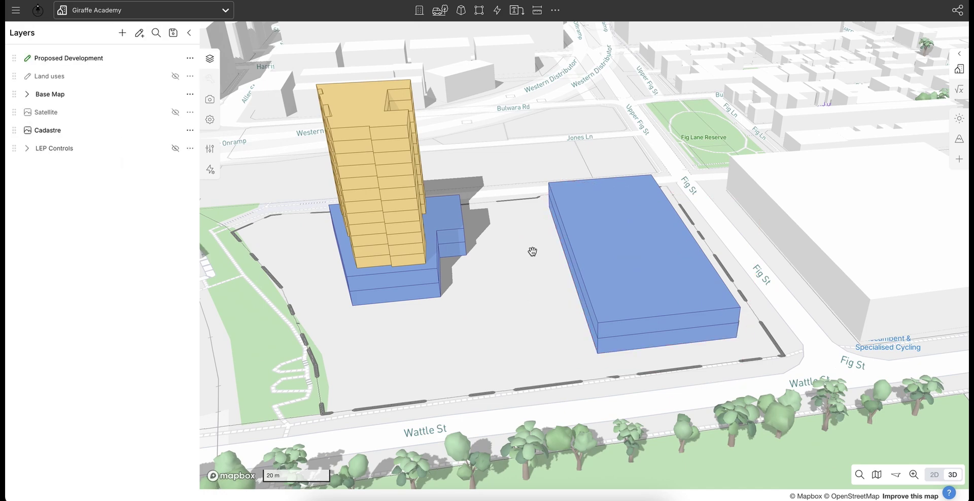
right_drag(533, 250, 637, 194)
click(572, 244)
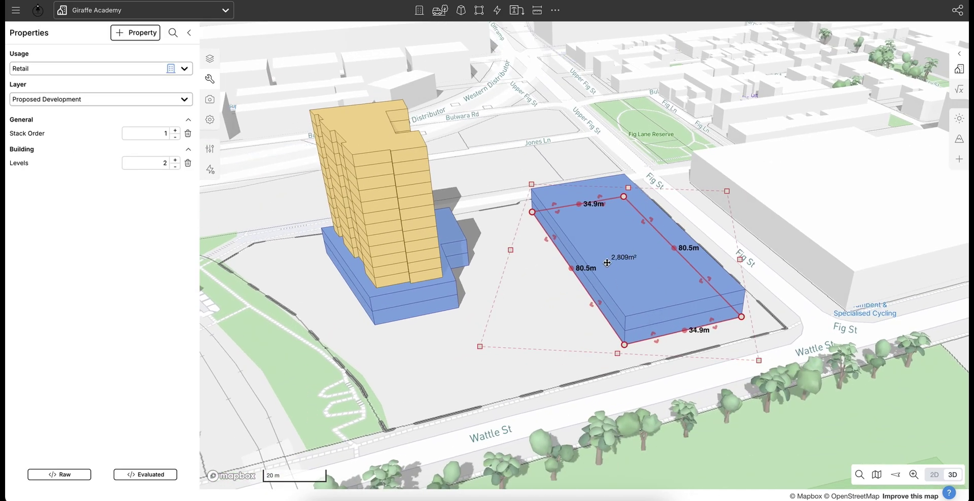
click(517, 323)
click(678, 278)
key(ctrl+c)
key(ctrl+v)
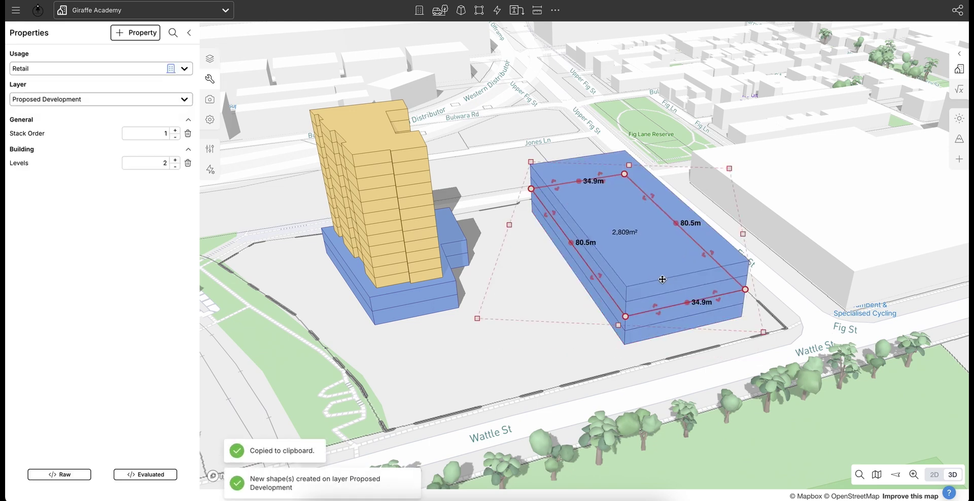
Step: Pull in the Wattle St side of the upper copy so the block is about 46.8 m long
drag(659, 311, 659, 256)
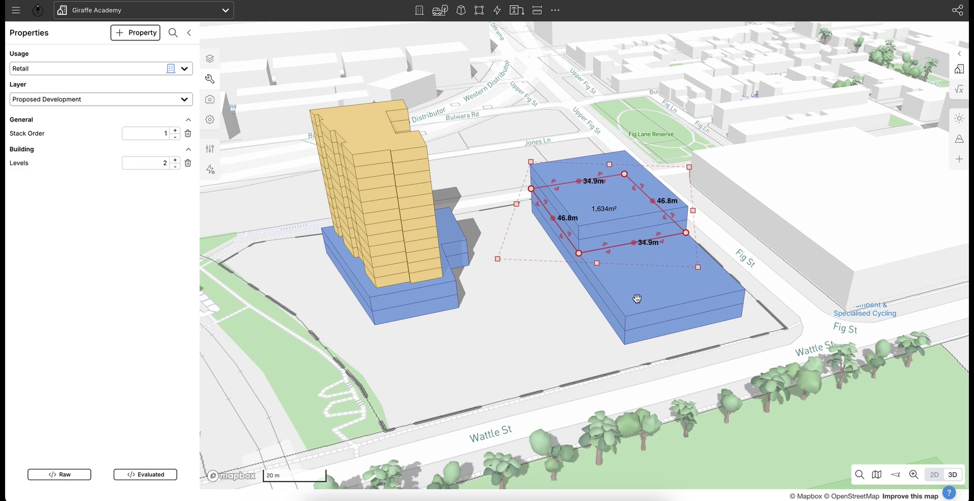
key(ctrl+z)
key(ctrl+shift+z)
Step: Change the usage of the shortened upper block to the Residential building section
click(538, 361)
click(659, 306)
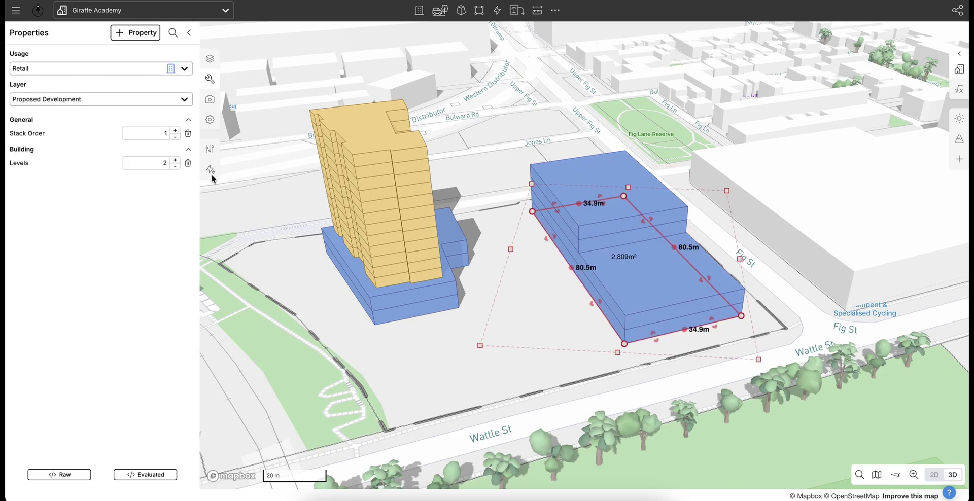
click(662, 204)
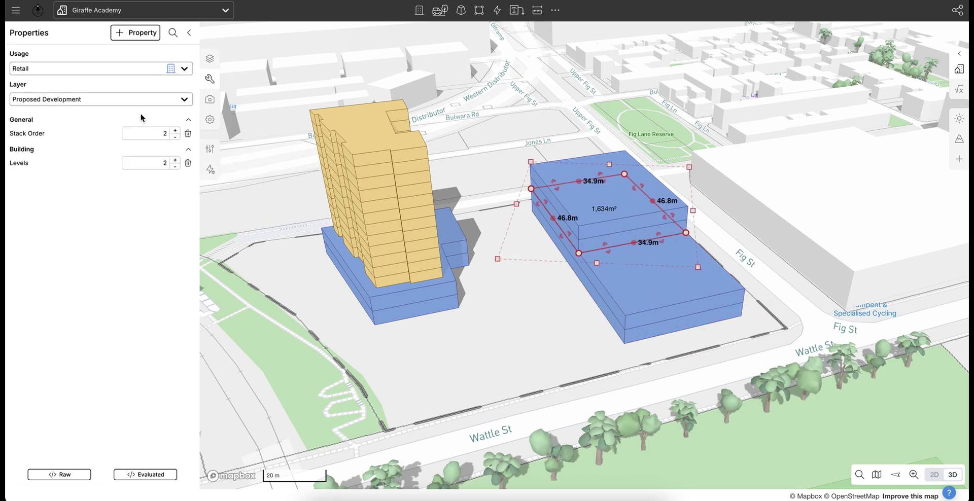
click(86, 69)
text(res)
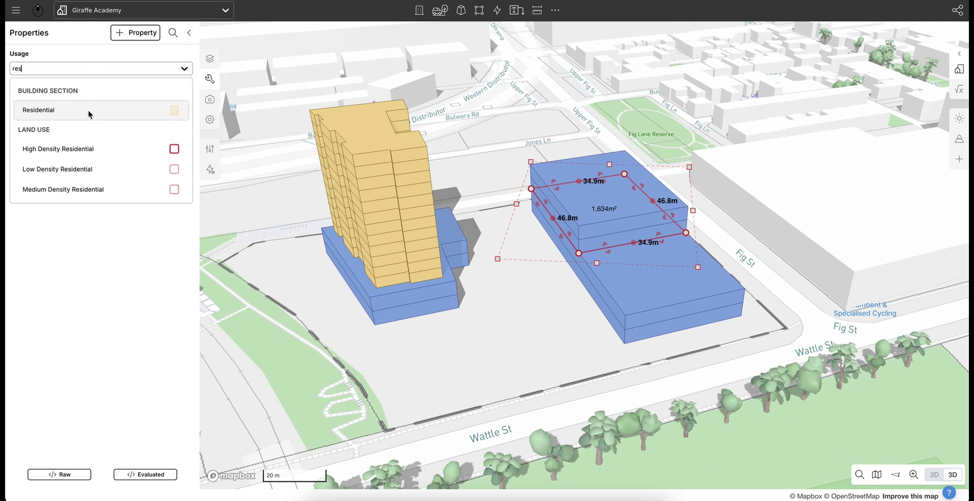
click(88, 114)
click(561, 324)
right_drag(561, 323, 575, 236)
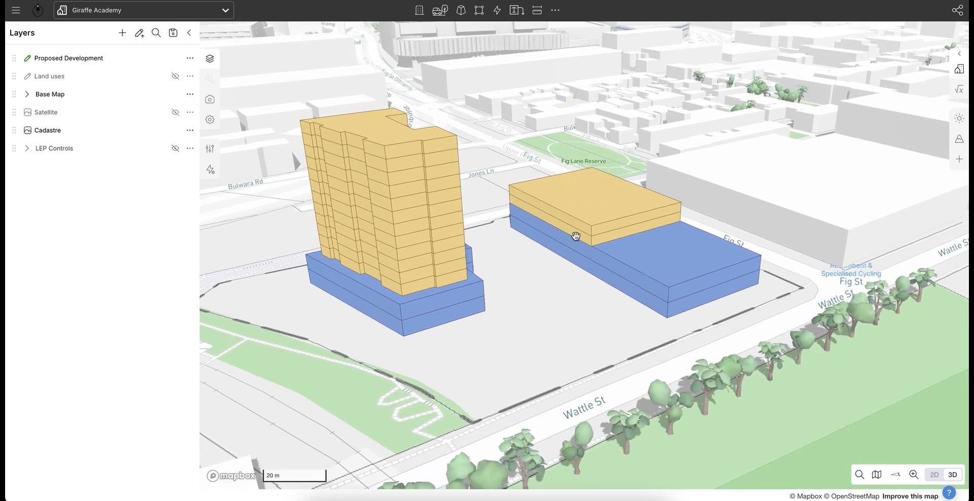
Step: Raise the residential block above the new podium to 19 levels
click(604, 201)
scroll(616, 210, up, 3)
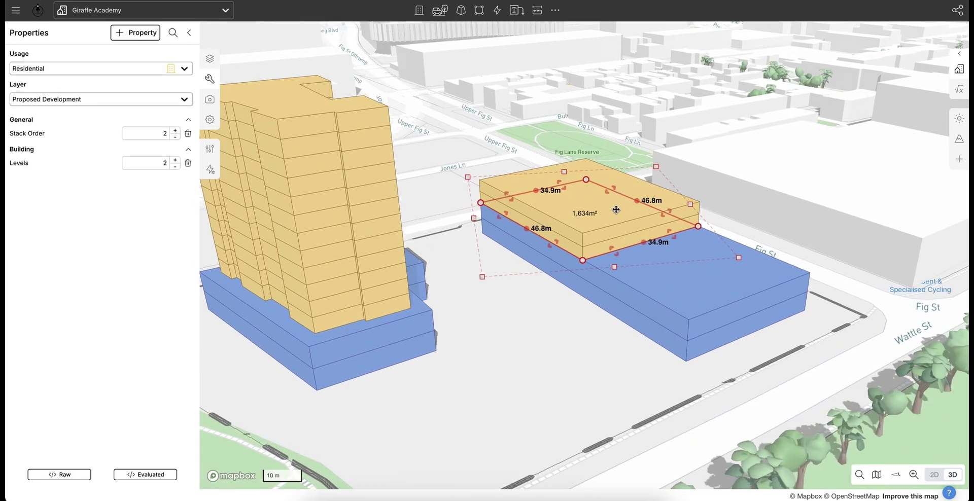
key(plus)
key(plus)
key(plus)
key(plus)
key(plus)
key(Up)
key(Up)
key(Up)
key(Up)
key(Up)
scroll(587, 275, down, 3)
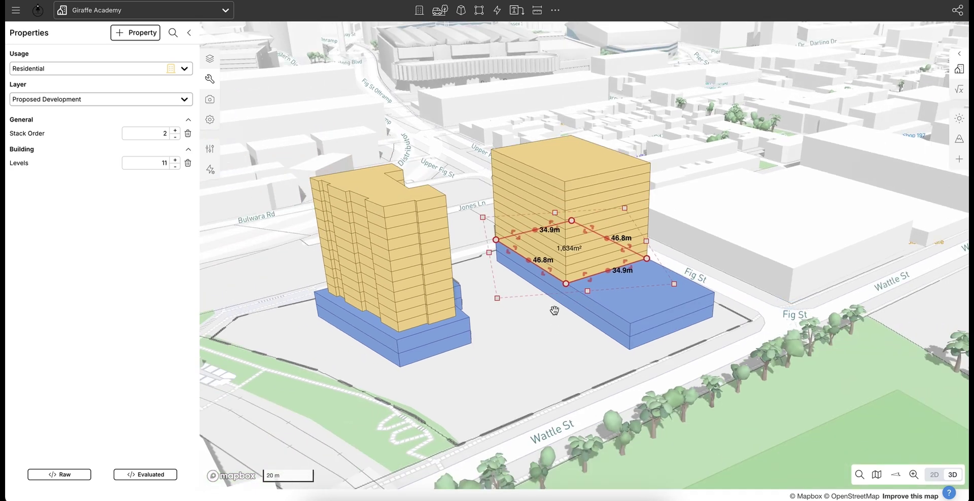
click(175, 161)
click(175, 160)
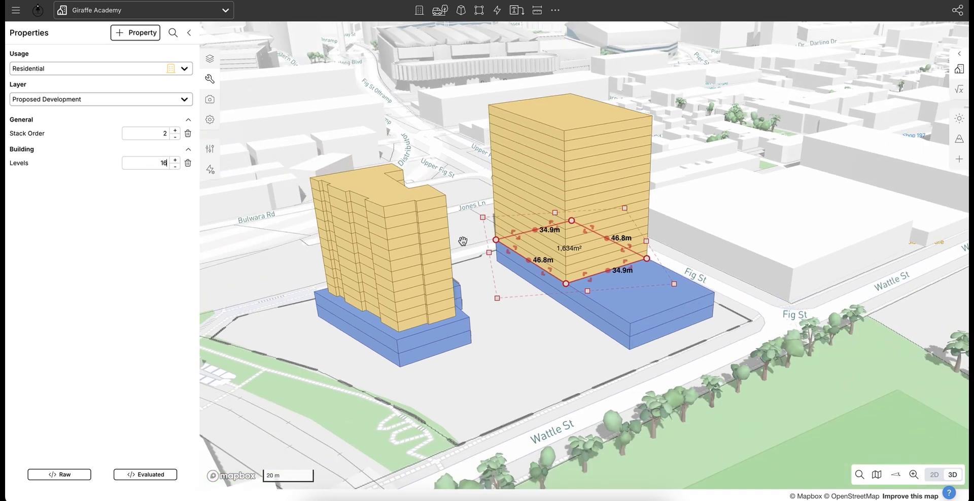
click(510, 336)
click(567, 234)
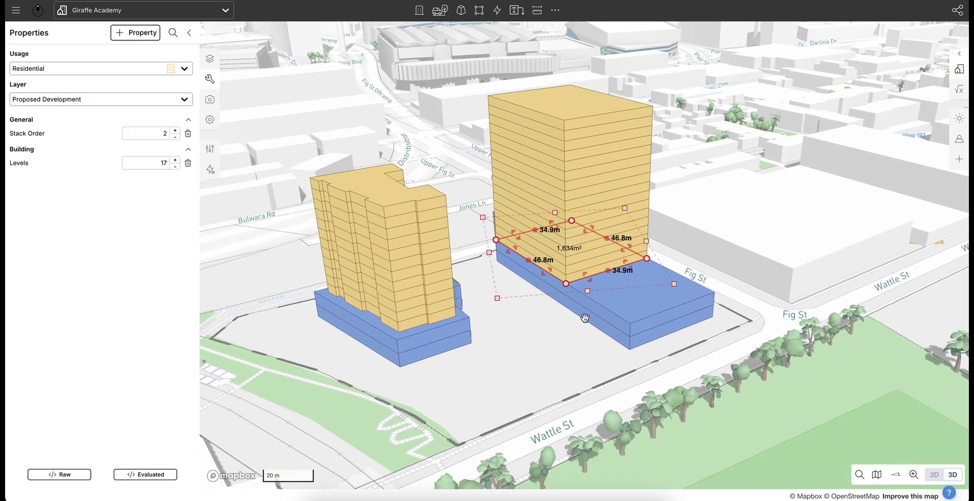
key(Down)
key(Down)
key(Up)
key(Up)
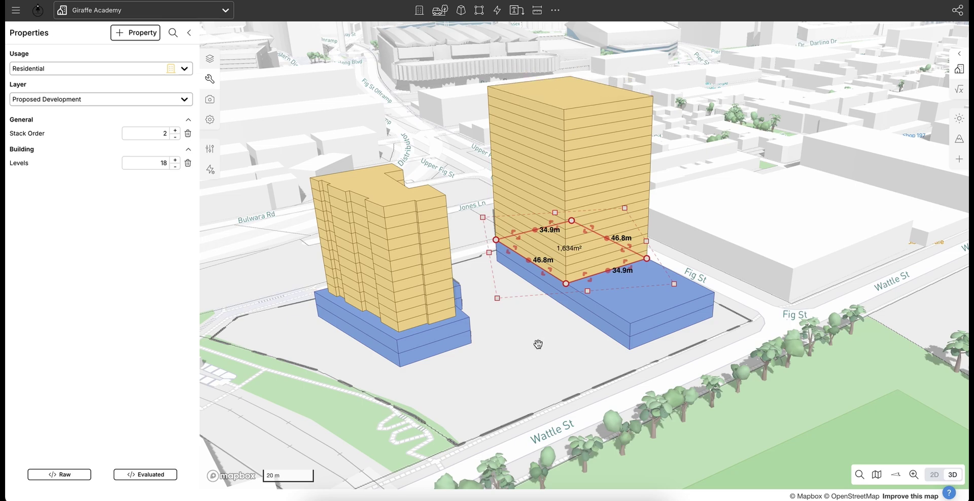
click(519, 359)
Step: Select the new residential tower and show it in 2D plan view
right_drag(697, 265, 703, 287)
scroll(603, 291, up, 4)
right_drag(553, 303, 523, 204)
right_drag(591, 245, 585, 272)
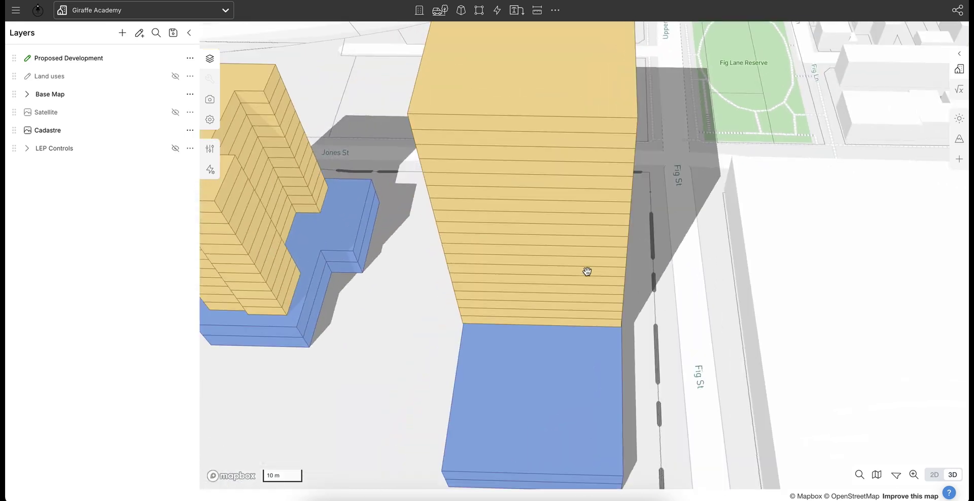
click(578, 256)
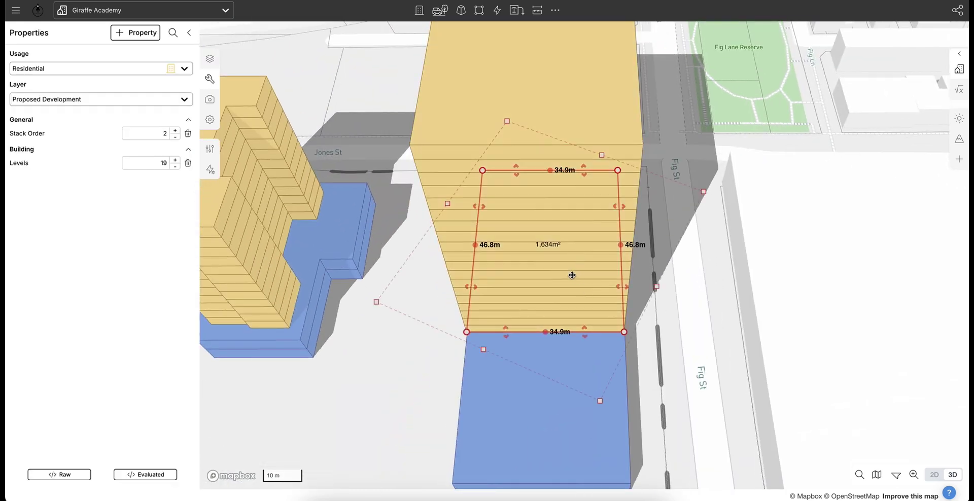
key(space)
scroll(446, 231, up, 3)
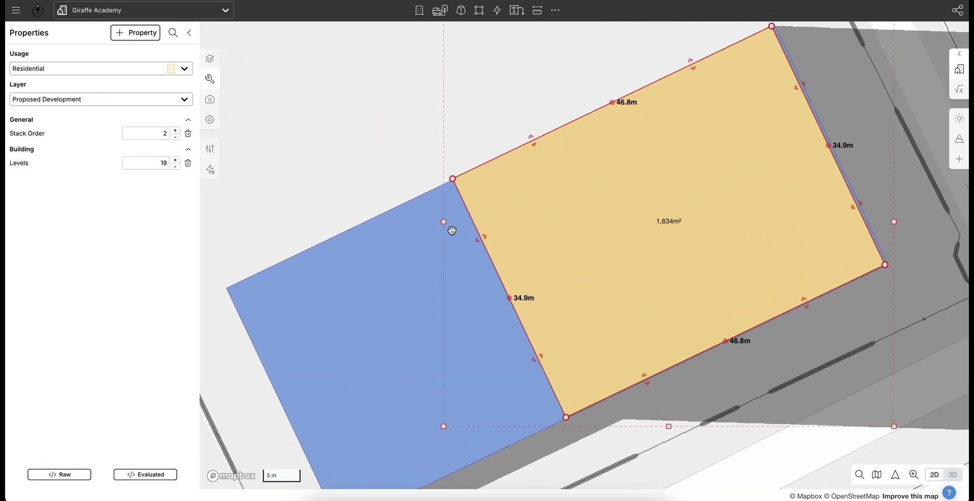
scroll(342, 216, down, 2)
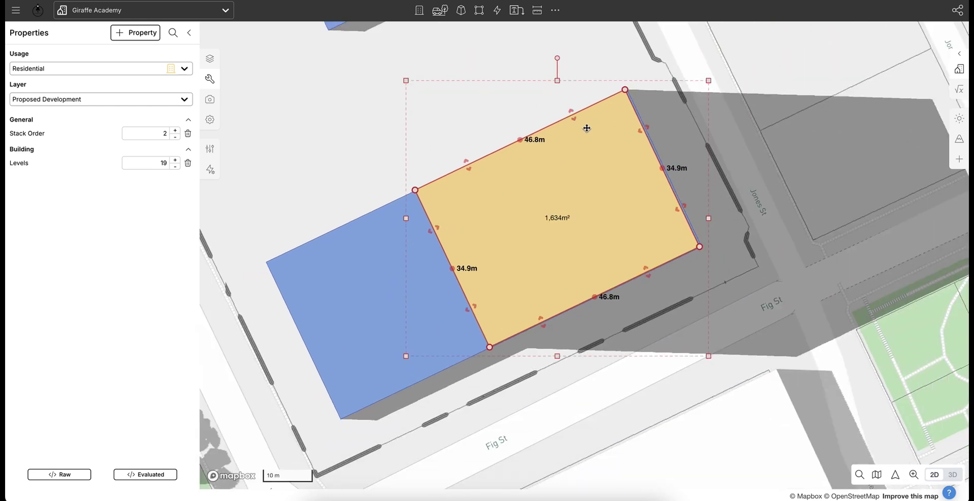
Step: Try to reshape the residential tower by pulling in its long edge and moving its corner near Jones St
drag(573, 118, 582, 135)
key(super+z)
drag(626, 90, 618, 109)
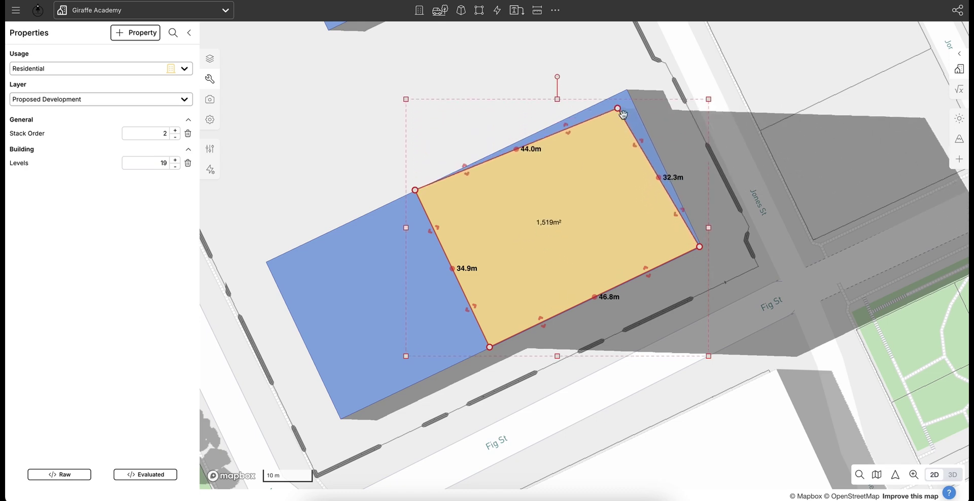
key(ctrl+z)
key(ctrl+z)
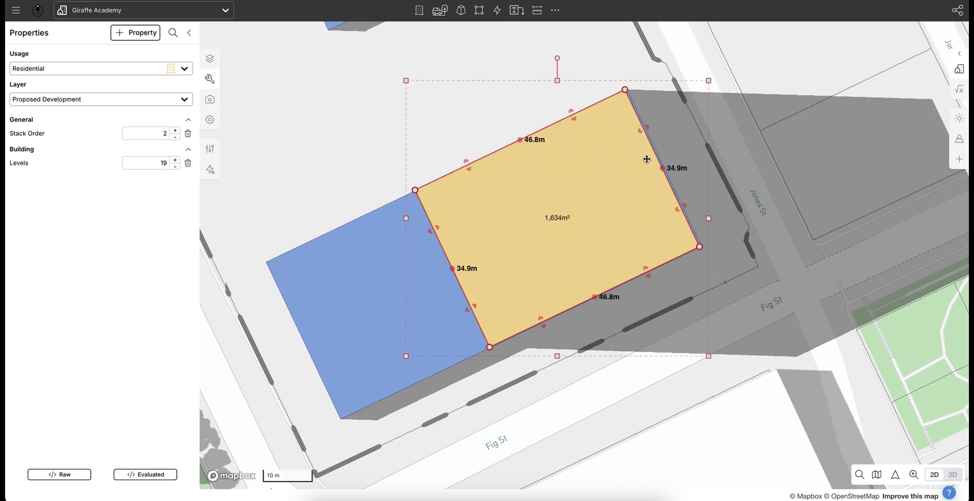
Step: Pull both long edges of the residential tower inward by 3 m each from the podium edges
click(465, 131)
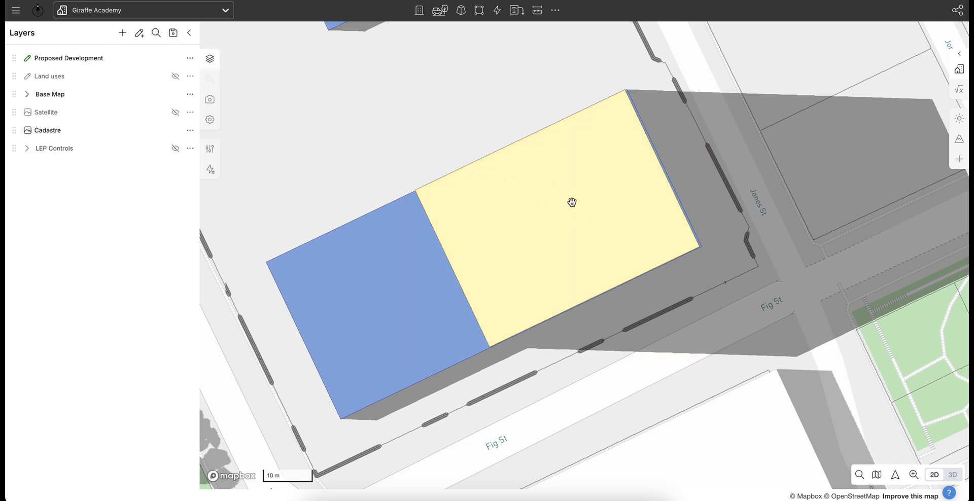
click(498, 195)
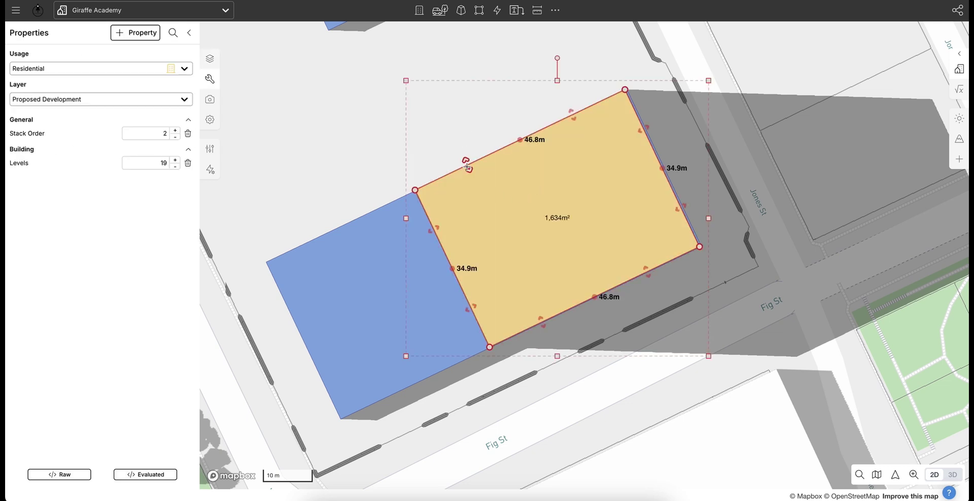
drag(468, 167, 470, 175)
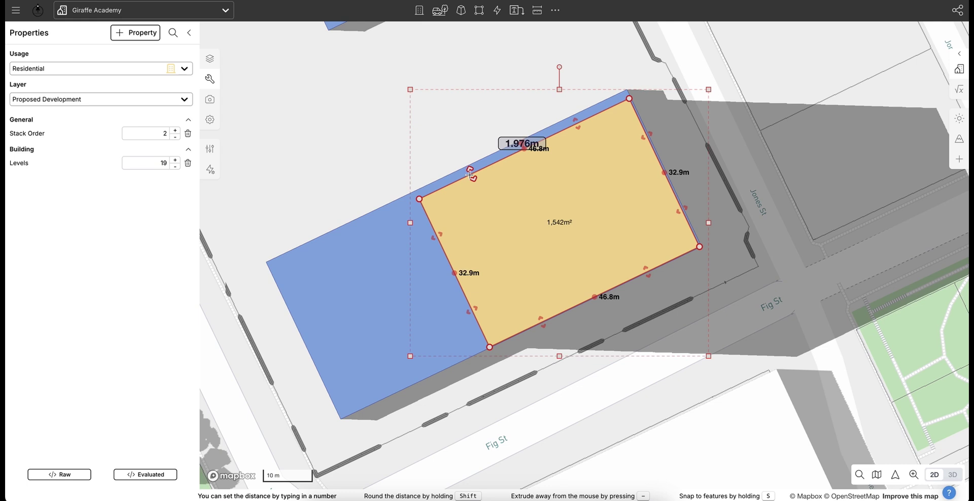
text(3m)
key(Return)
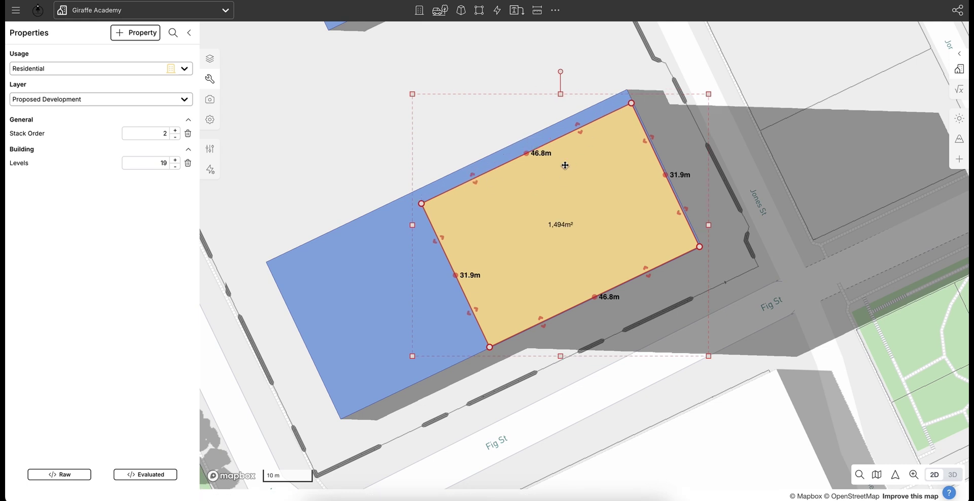
drag(543, 325, 536, 309)
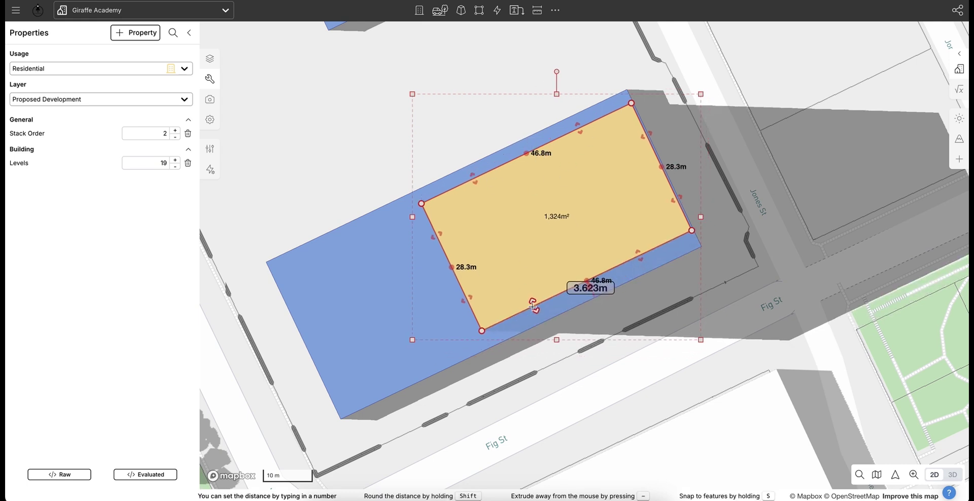
text(3)
key(Return)
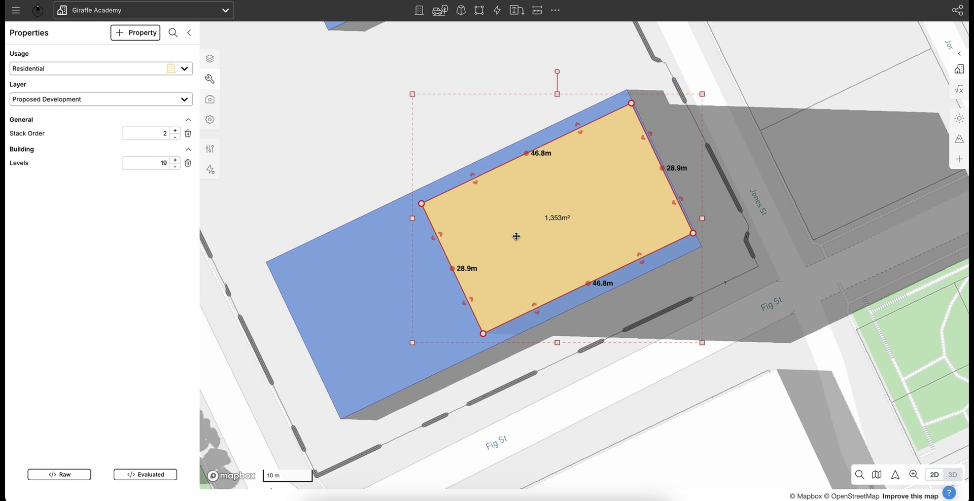
Step: Split the tower's short edge over the podium at its midpoint and extrude the half farther from Fig St outward about 6.8 m
scroll(514, 119, up, 3)
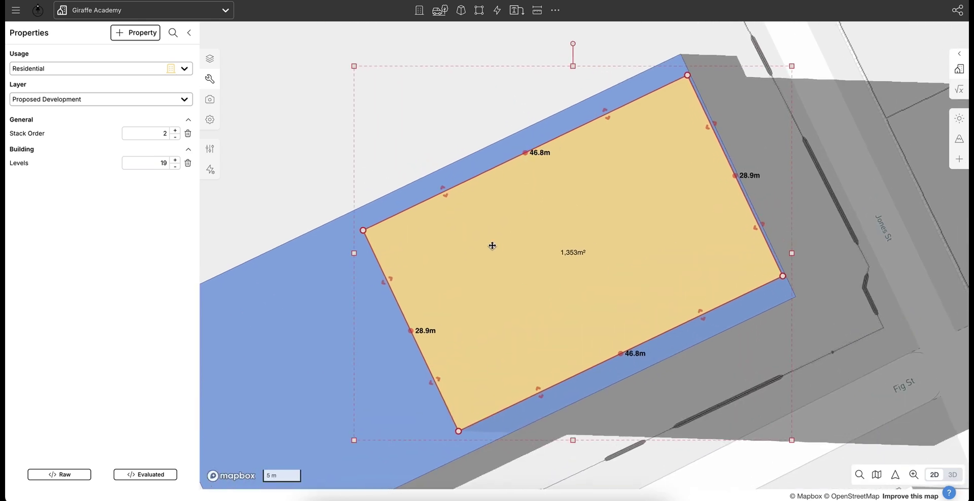
scroll(505, 198, down, 1)
scroll(409, 380, up, 2)
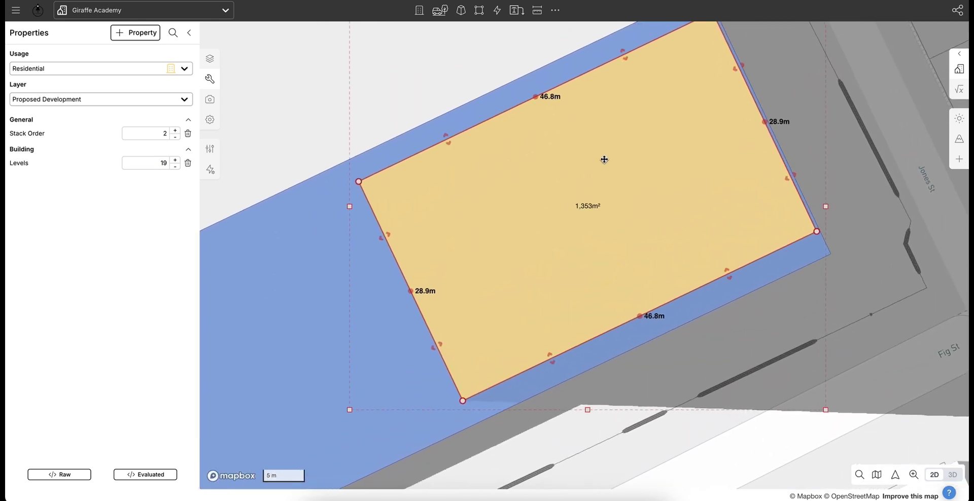
scroll(497, 363, down, 2)
scroll(554, 310, up, 3)
scroll(554, 310, down, 1)
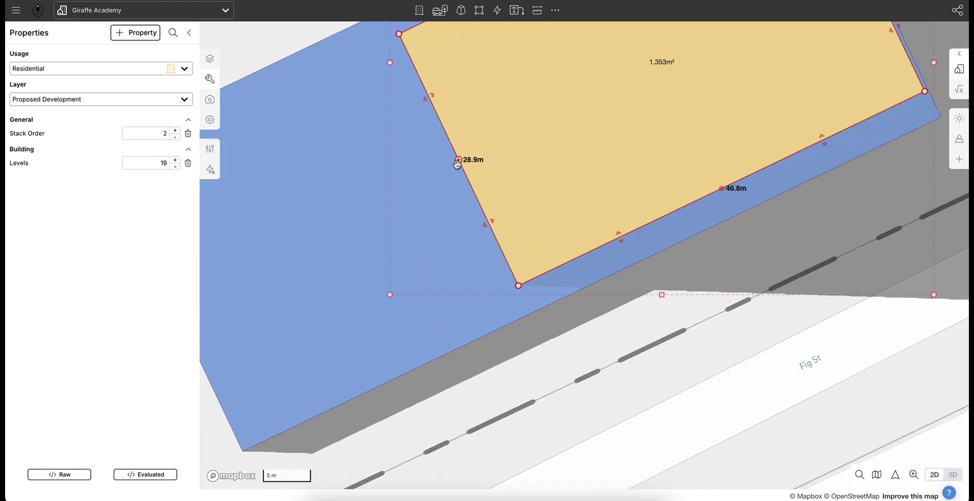
scroll(483, 130, up, 2)
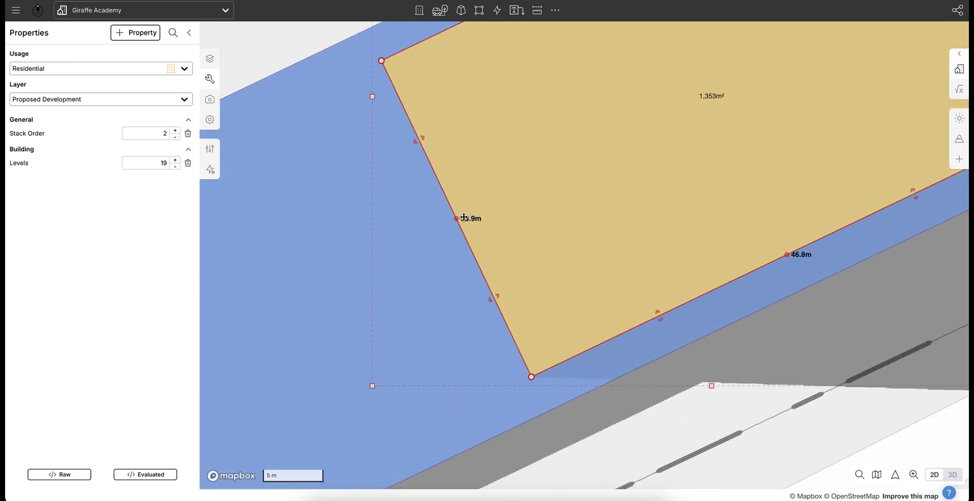
click(457, 218)
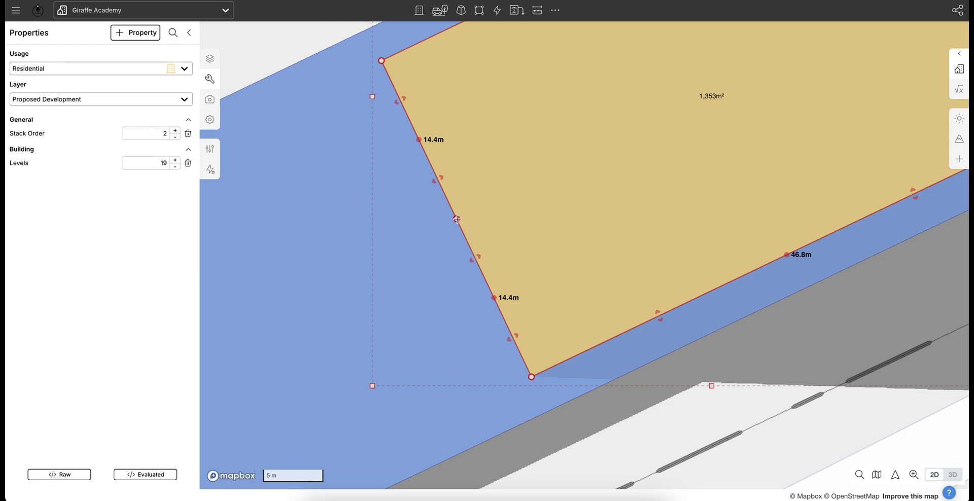
drag(439, 180, 365, 215)
scroll(431, 102, down, 5)
scroll(365, 113, down, 1)
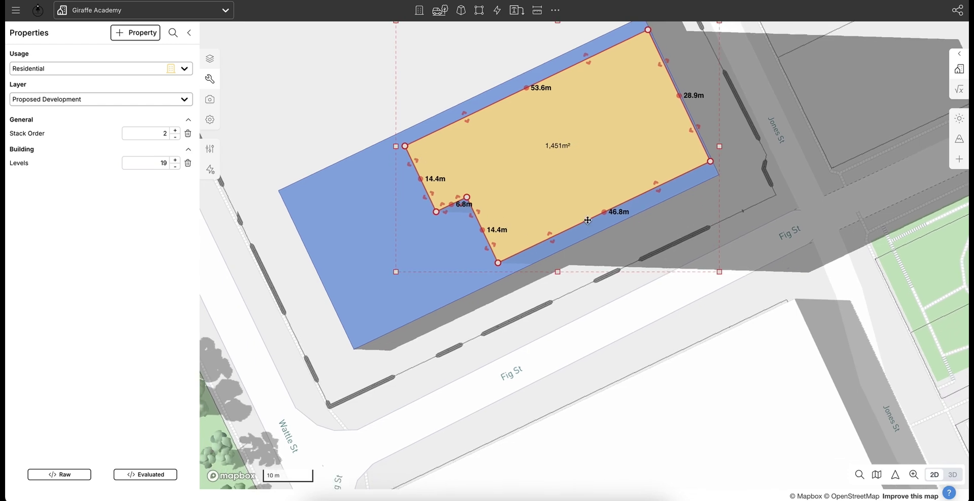
Step: Delete the two inner vertices of the stepped notch on the tower's short edge
scroll(461, 219, up, 3)
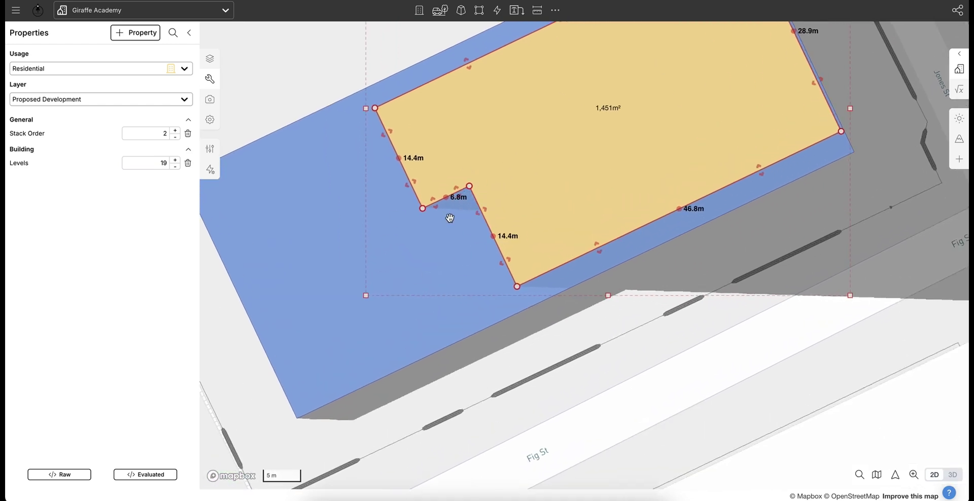
click(422, 209)
double_click(470, 185)
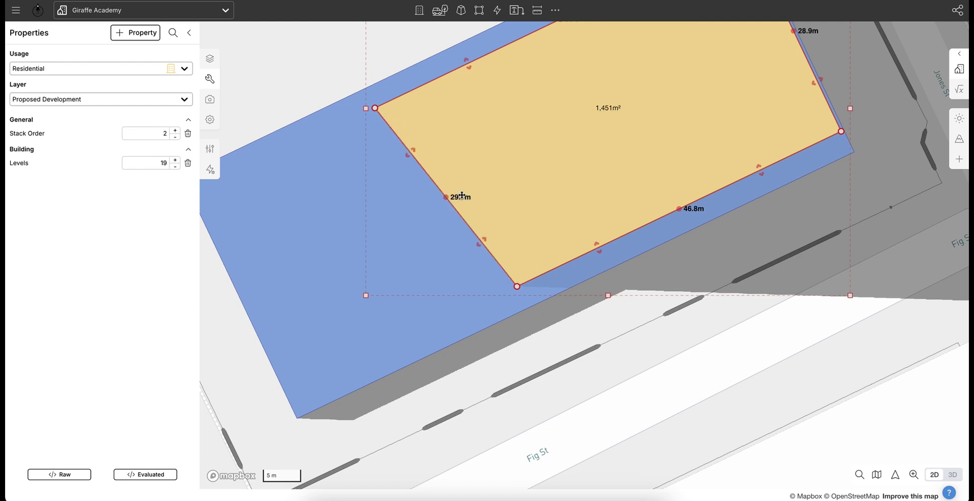
Step: Move the tower's protruding corner back along its long edge to restore the 46.8 m by 28.9 m rectangle
scroll(445, 258, down, 3)
scroll(474, 118, up, 2)
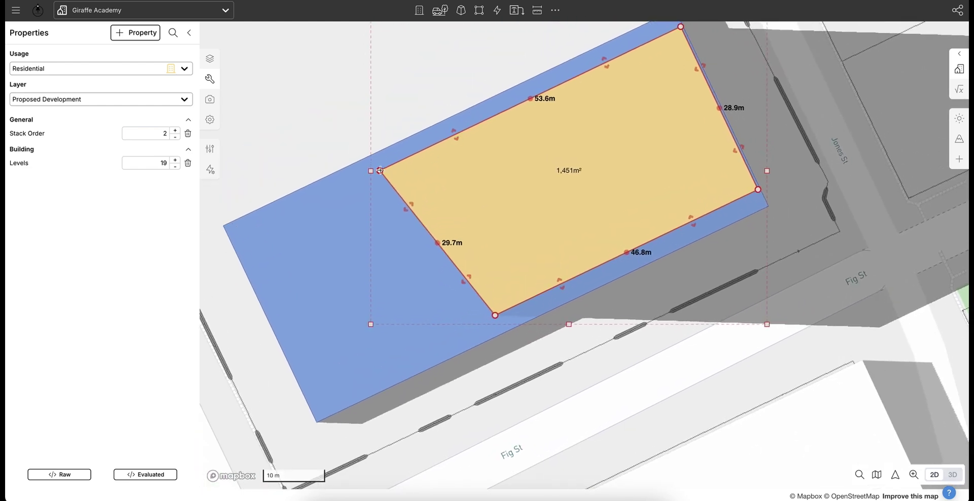
drag(381, 170, 436, 153)
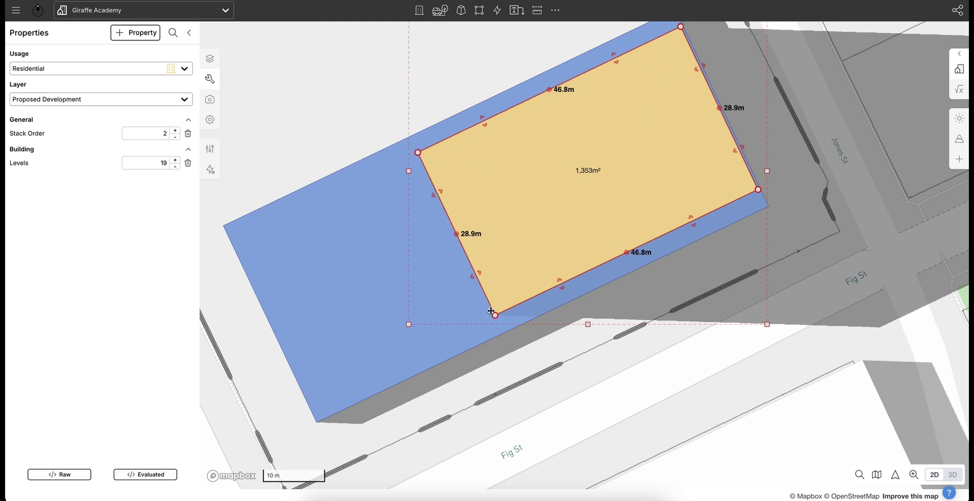
scroll(491, 291, down, 5)
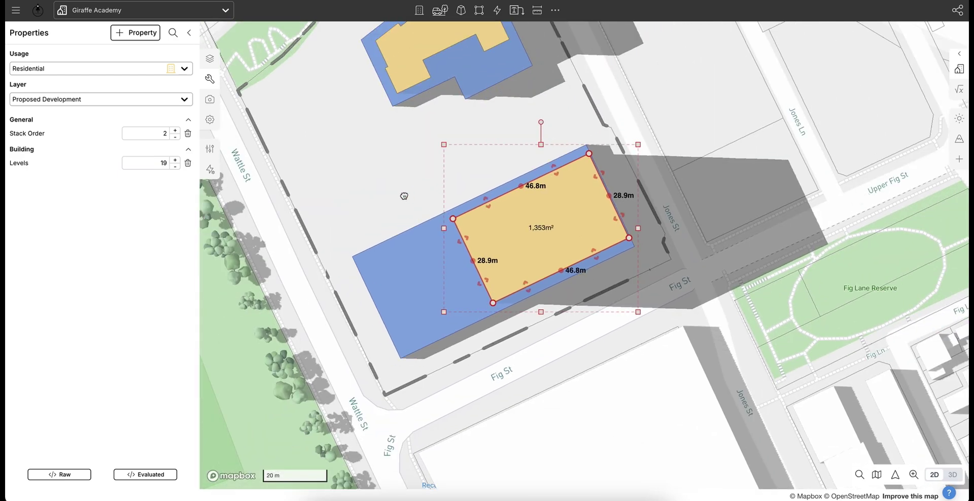
click(404, 197)
scroll(573, 290, up, 4)
click(556, 198)
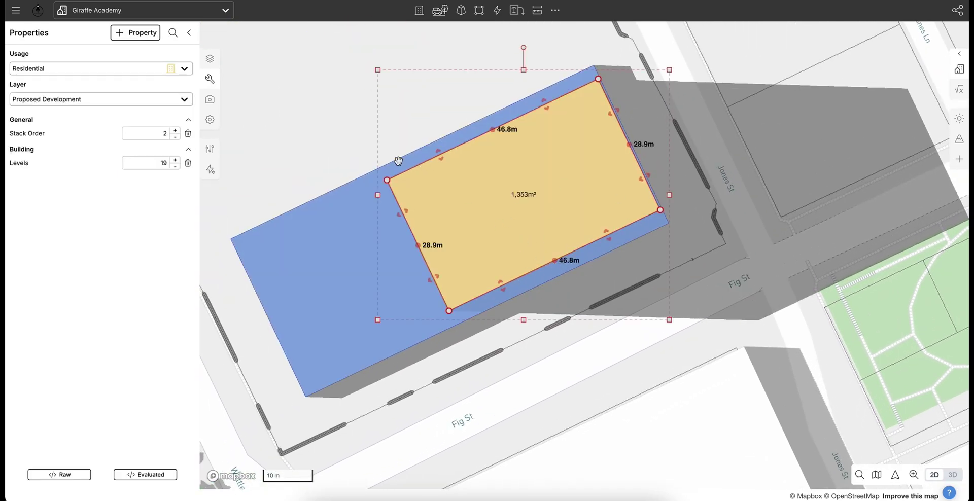
Step: Return to the 3D view and examine the set-back tower on its podium beside the first building from several sides
click(289, 160)
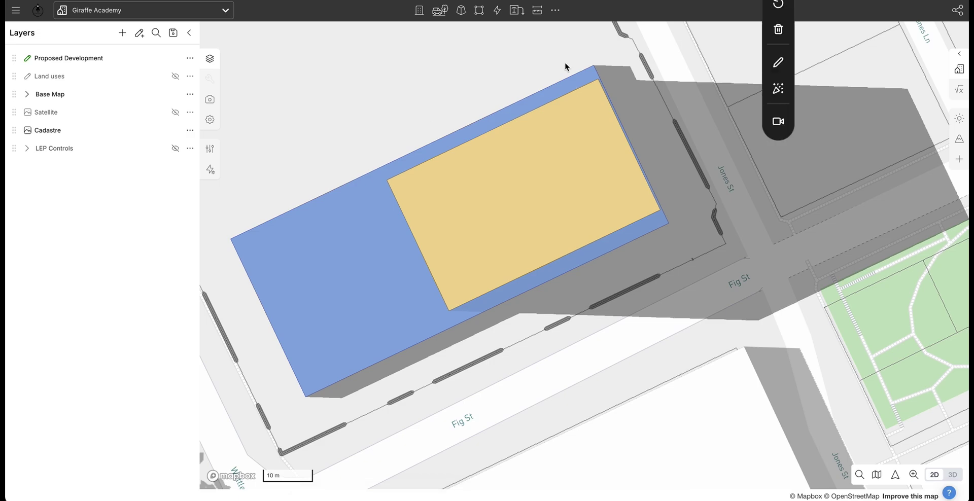
key(3)
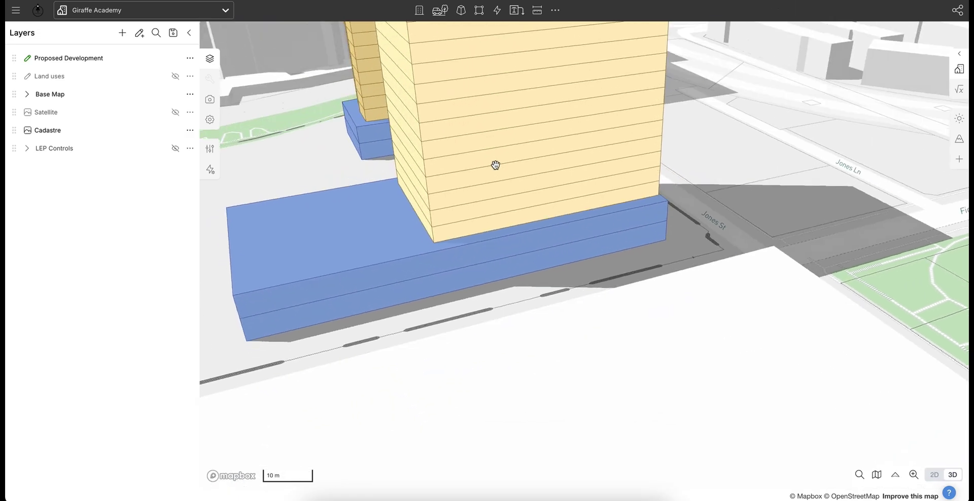
scroll(546, 323, down, 5)
right_drag(523, 251, 647, 337)
double_click(652, 302)
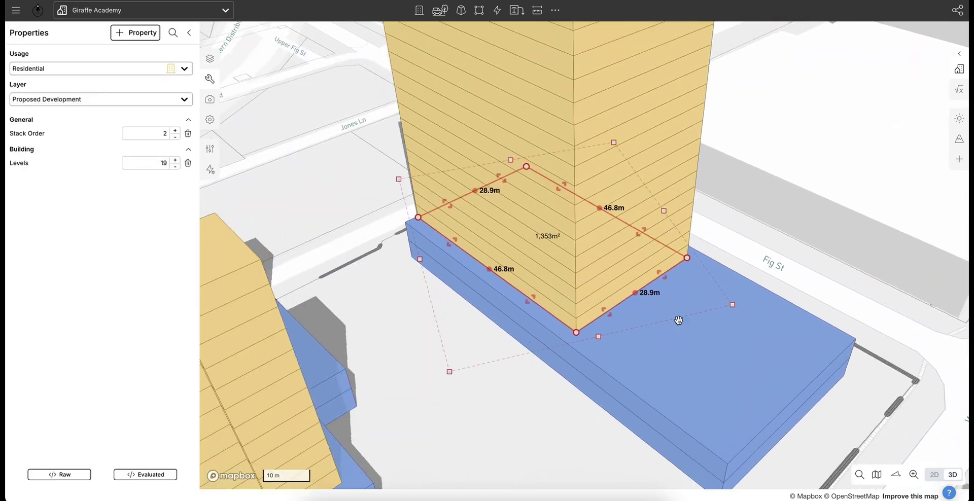
drag(627, 325, 663, 359)
drag(574, 334, 639, 323)
scroll(583, 343, down, 3)
click(390, 197)
scroll(492, 282, down, 3)
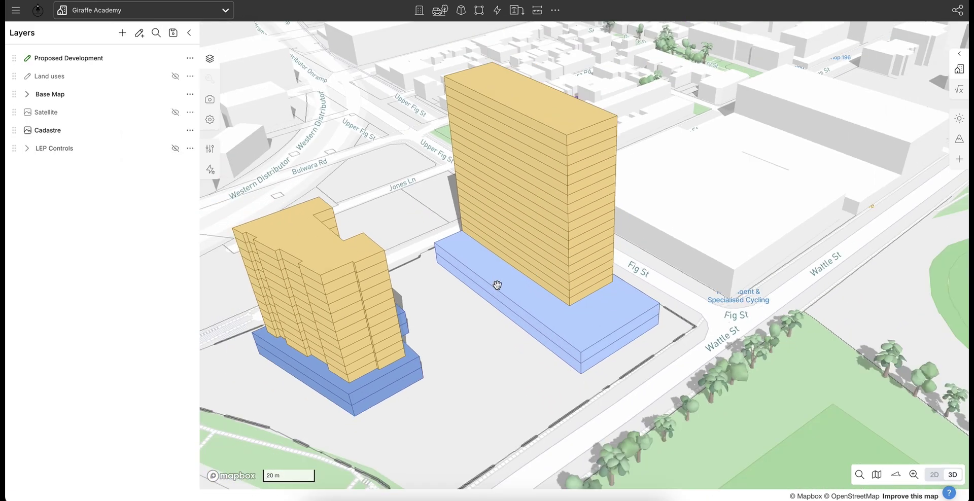
right_drag(495, 284, 497, 310)
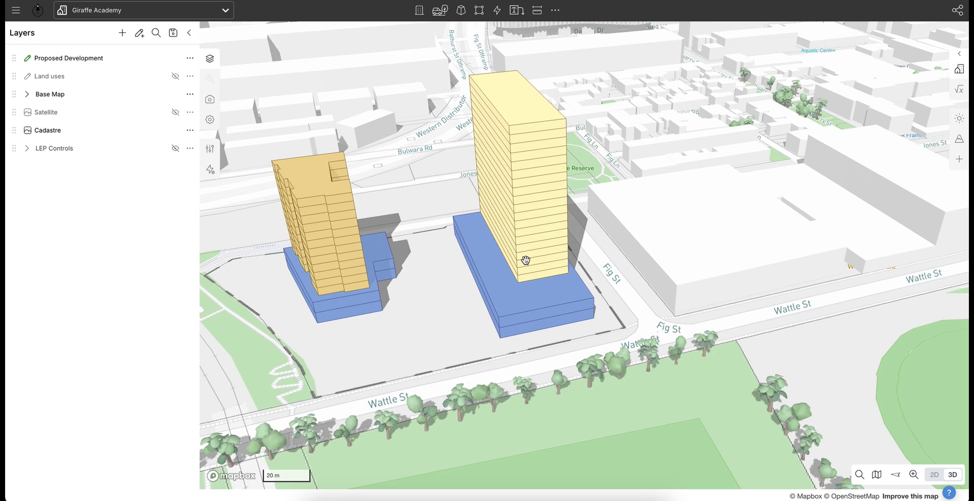
scroll(483, 313, up, 2)
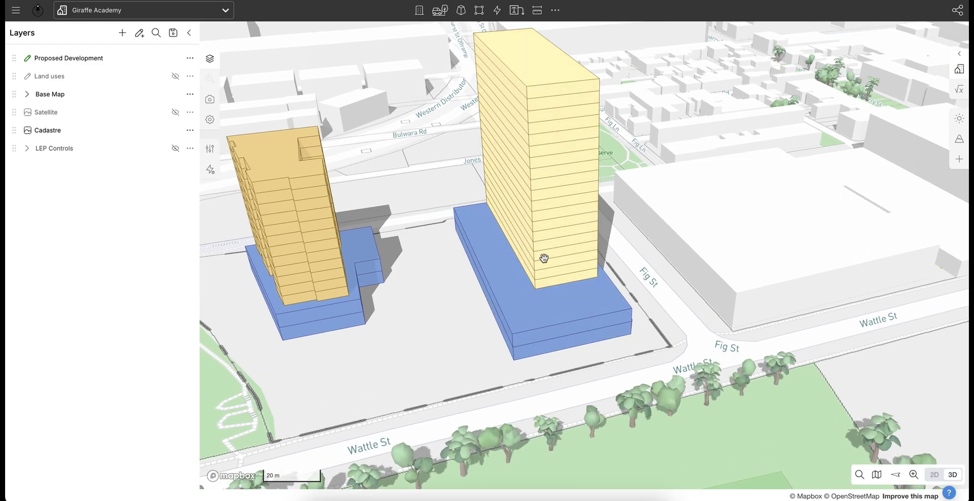